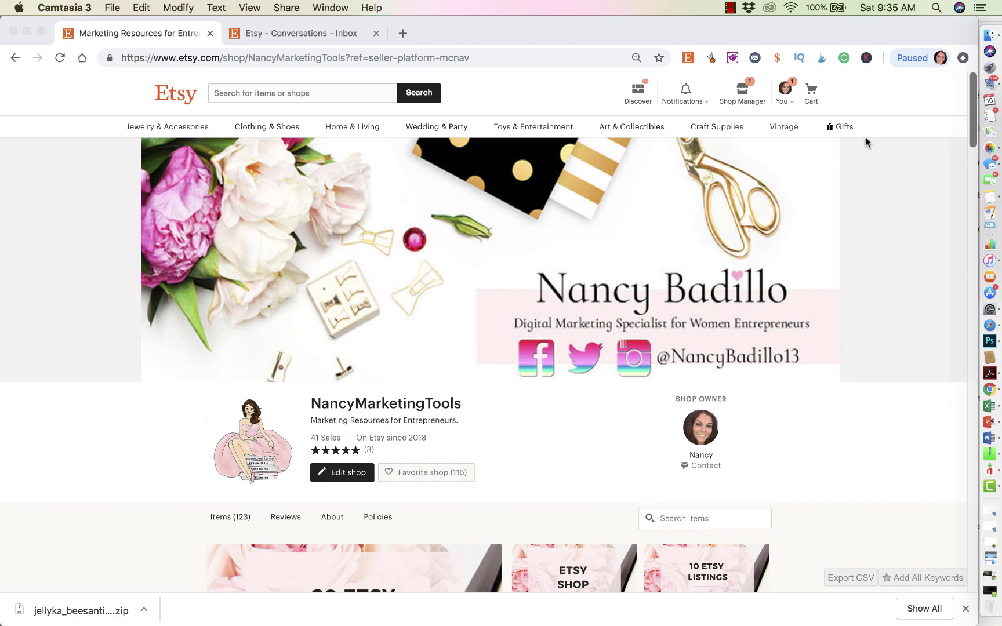
Step: Switch to Notes and copy the full message body under the Completed Order heading
click(850, 28)
drag(850, 28, 528, 27)
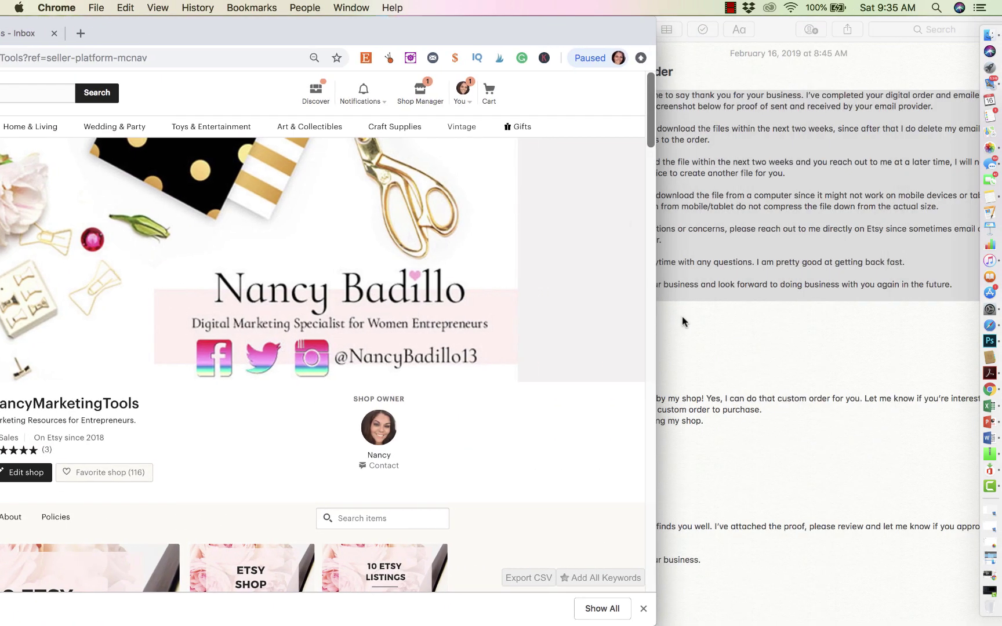
click(706, 355)
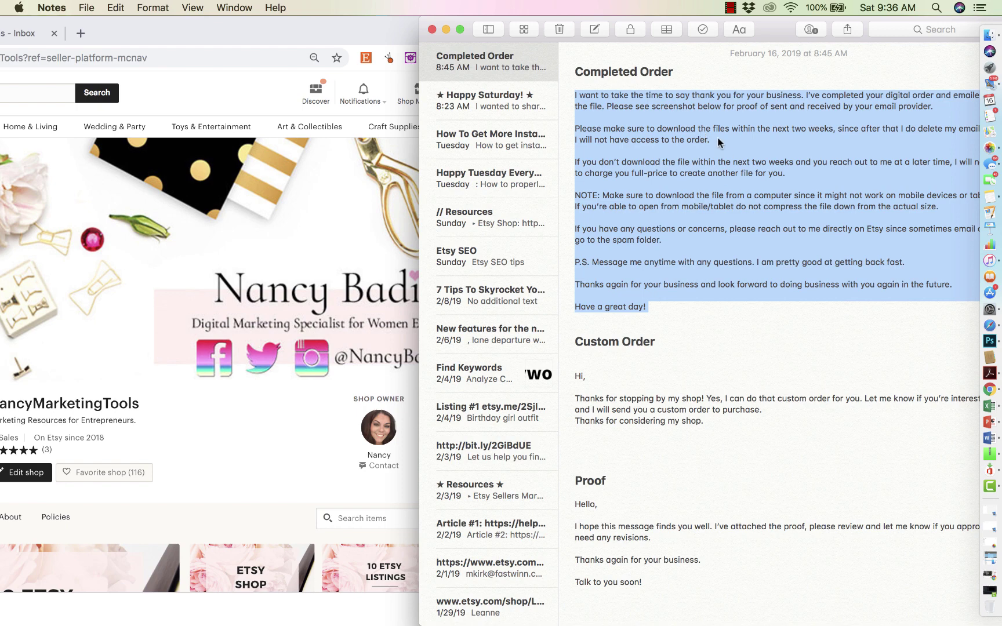
click(657, 309)
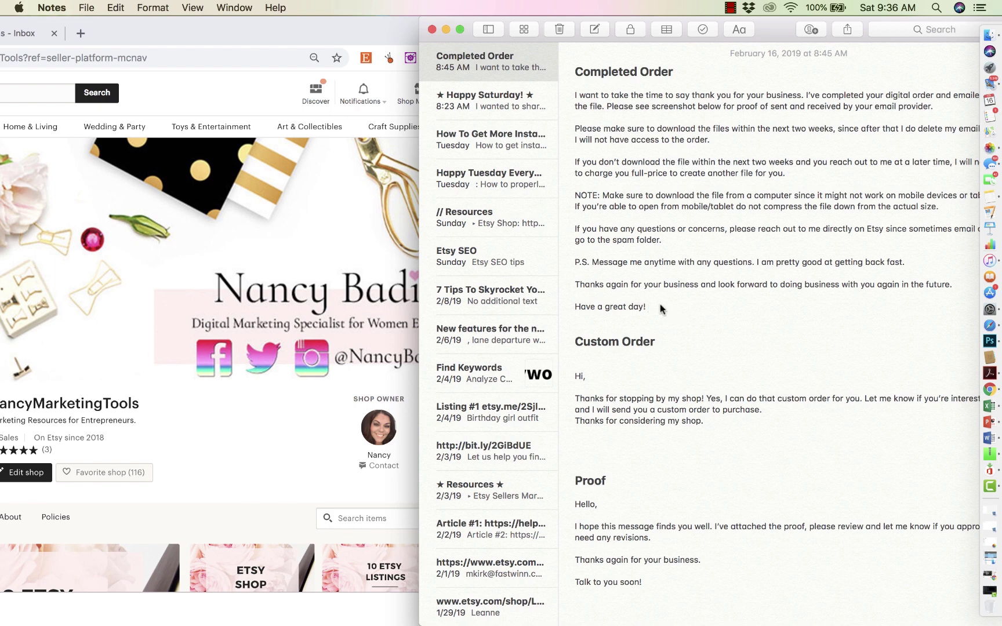
drag(649, 308, 565, 107)
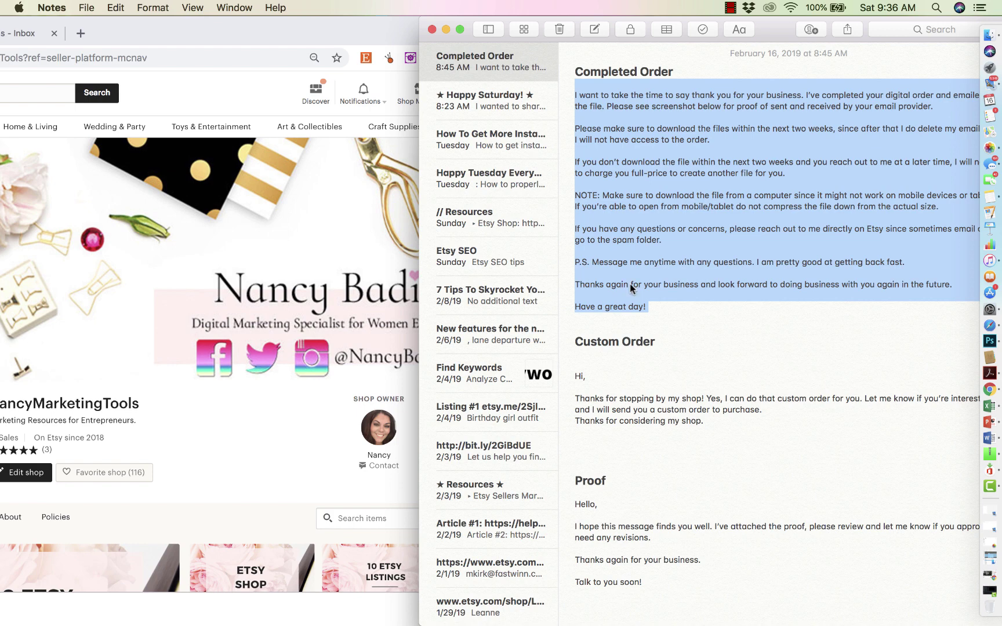
click(668, 321)
drag(649, 307, 568, 99)
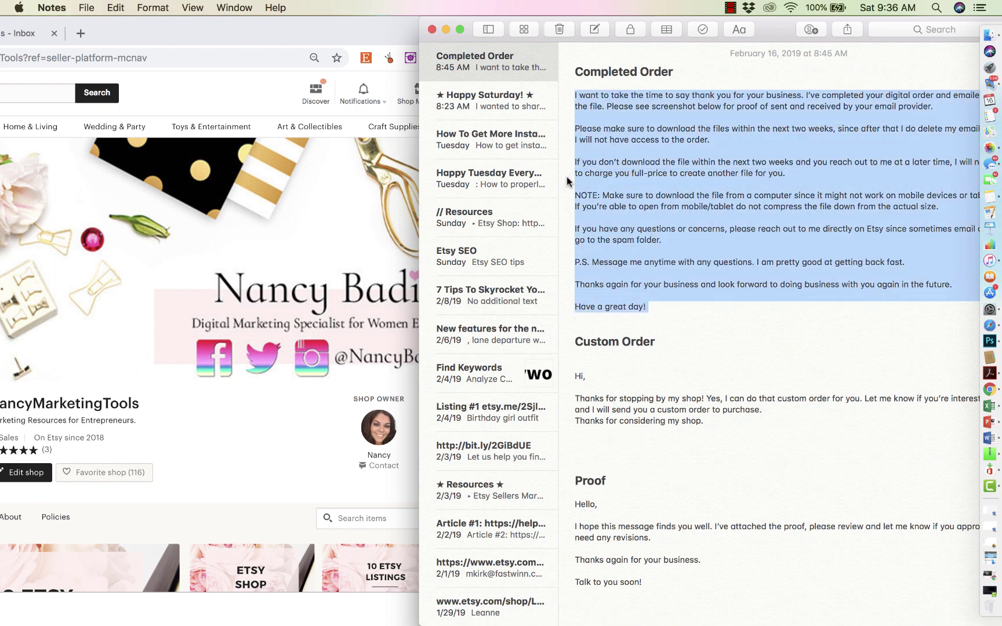
Step: Switch back to Chrome, open the Custom Design conversation in the Etsy inbox and show the snippet options for its reply
click(251, 36)
drag(251, 36, 538, 15)
click(259, 36)
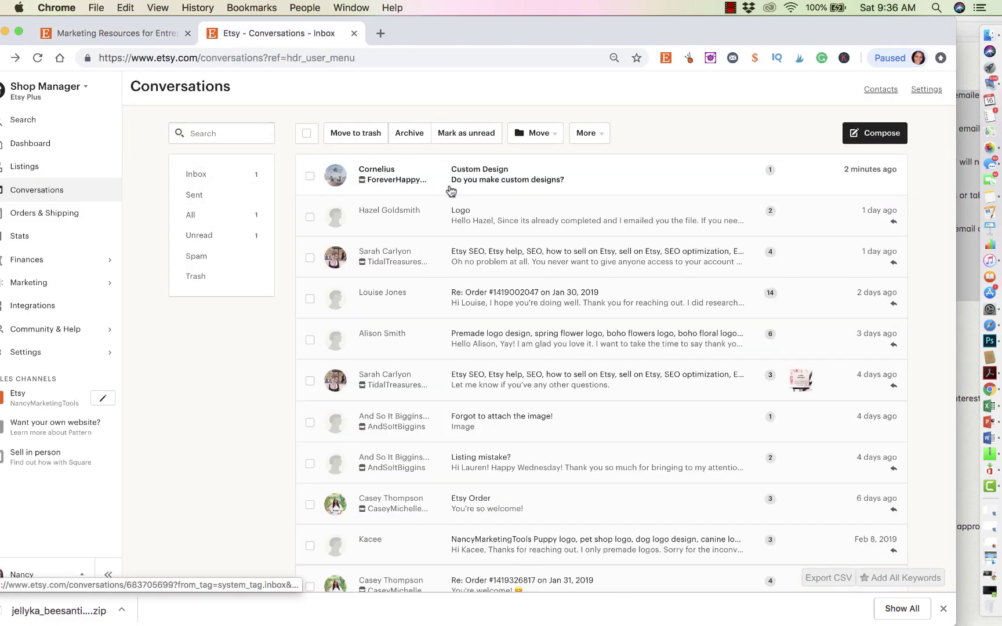
click(478, 174)
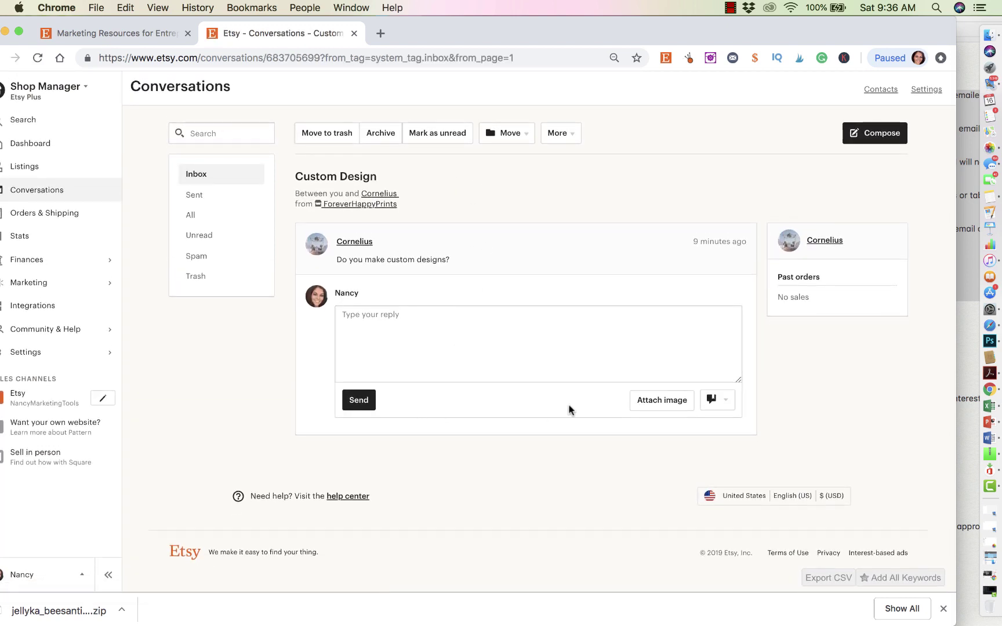
click(719, 407)
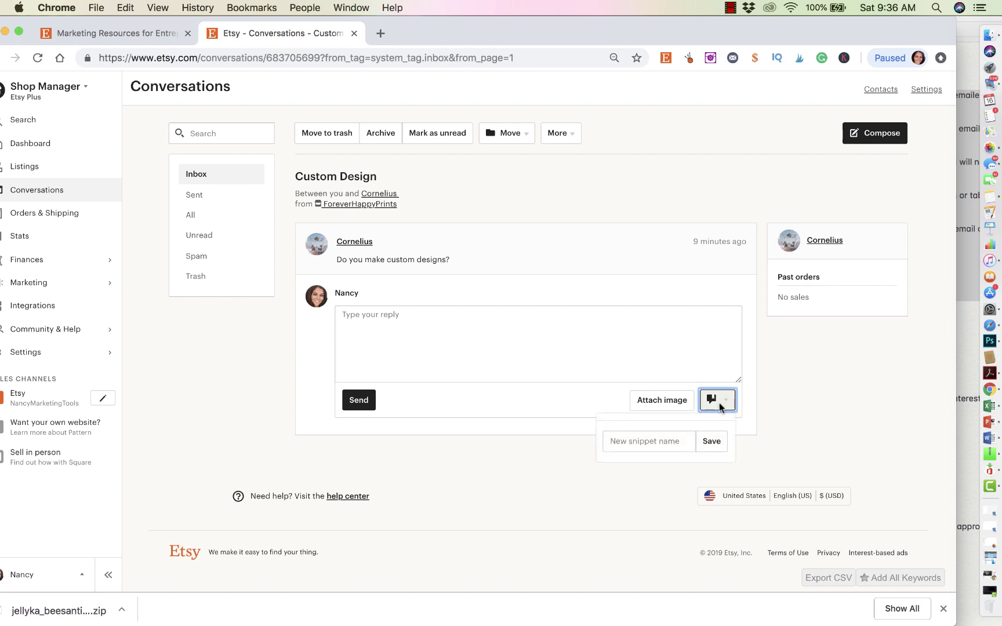
Step: Paste the copied completed-order message into the conversation's reply and read through it
click(526, 359)
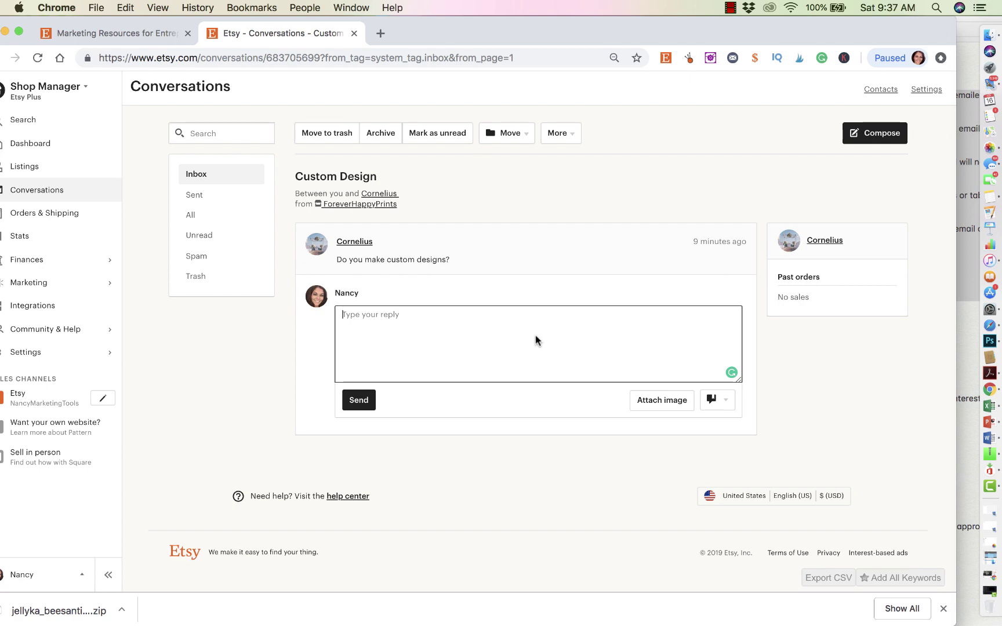
key(super+v)
scroll(535, 335, up, 5)
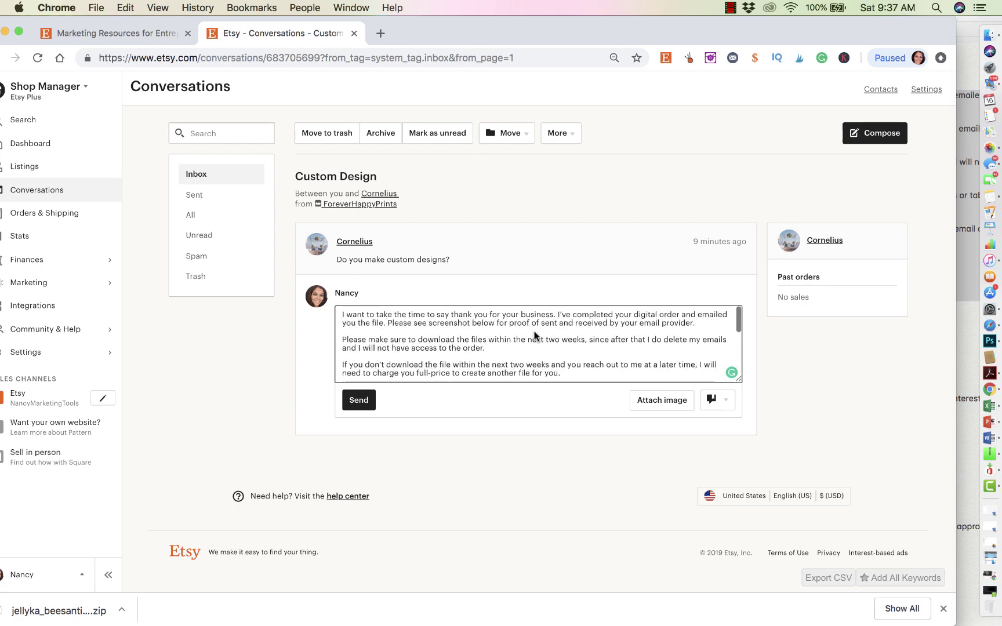
scroll(479, 354, down, 5)
scroll(485, 346, up, 3)
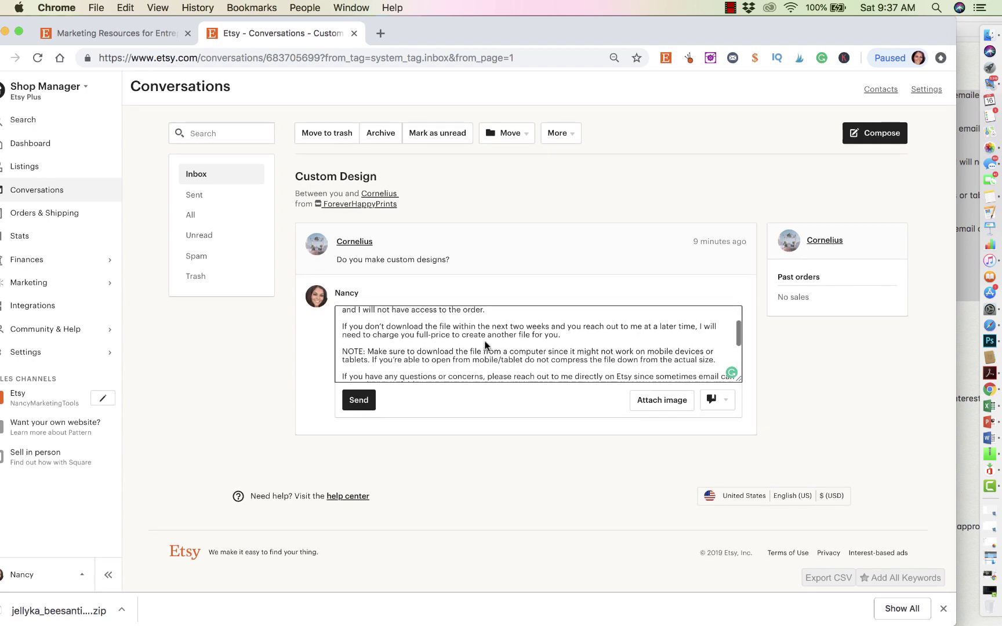
scroll(485, 346, up, 3)
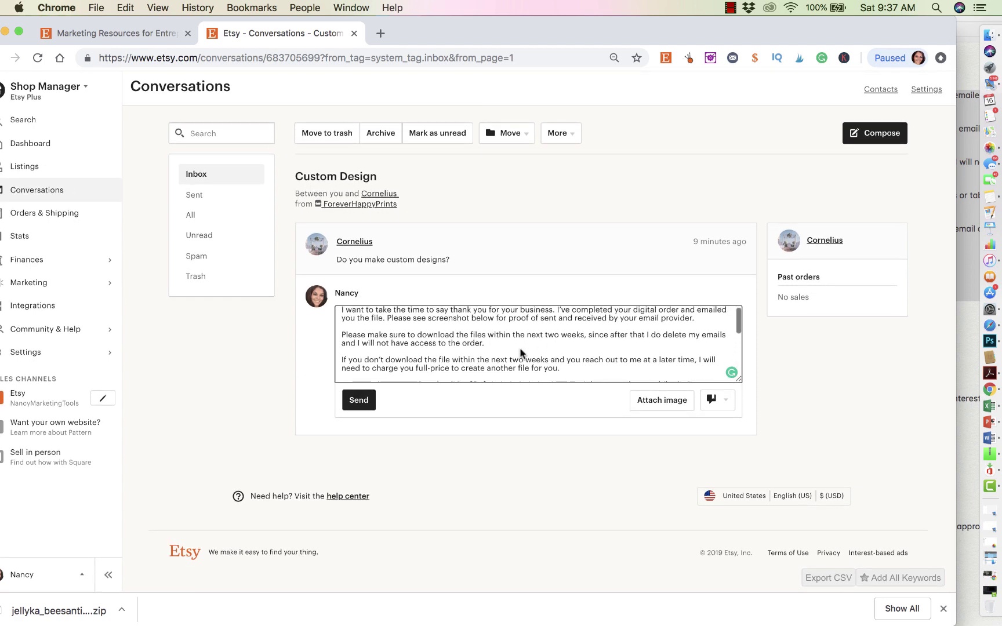
scroll(520, 351, down, 2)
scroll(516, 350, up, 2)
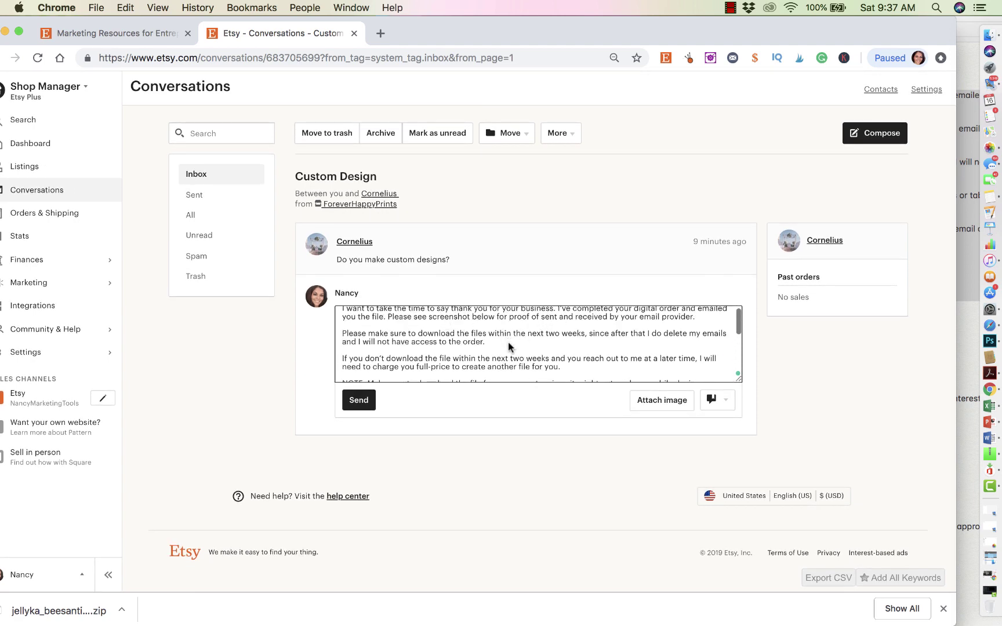
scroll(509, 347, down, 5)
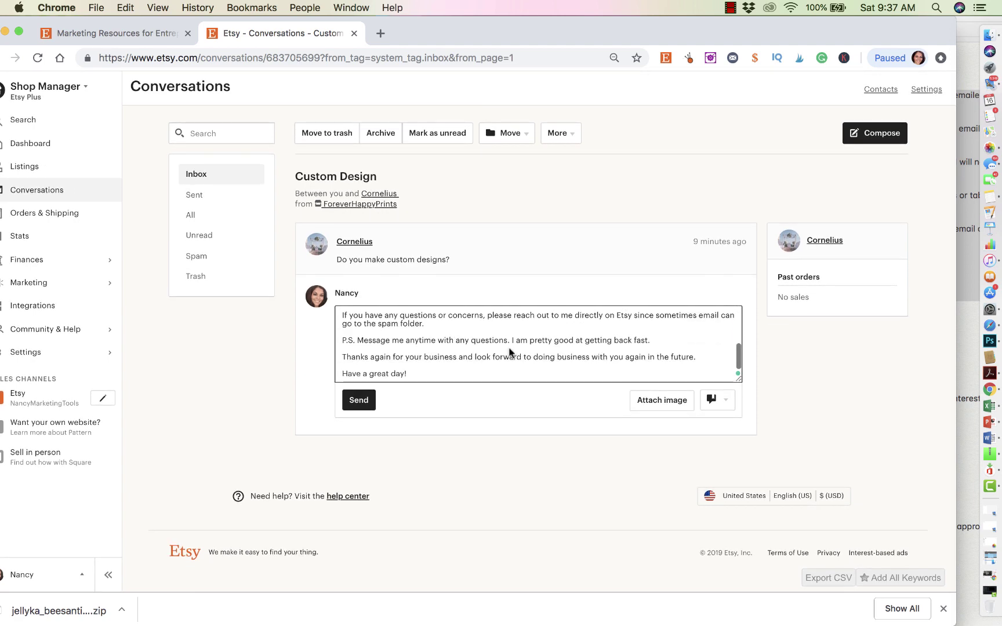
Step: Save the reply text as a new snippet named "Completed Order"
click(720, 404)
click(642, 444)
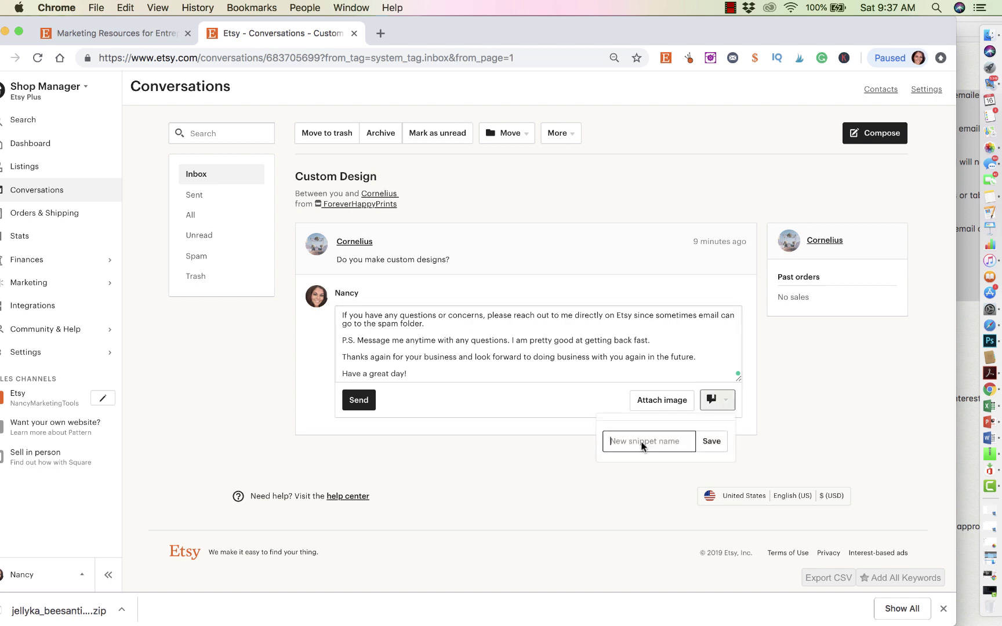
text(Completed Order)
click(712, 442)
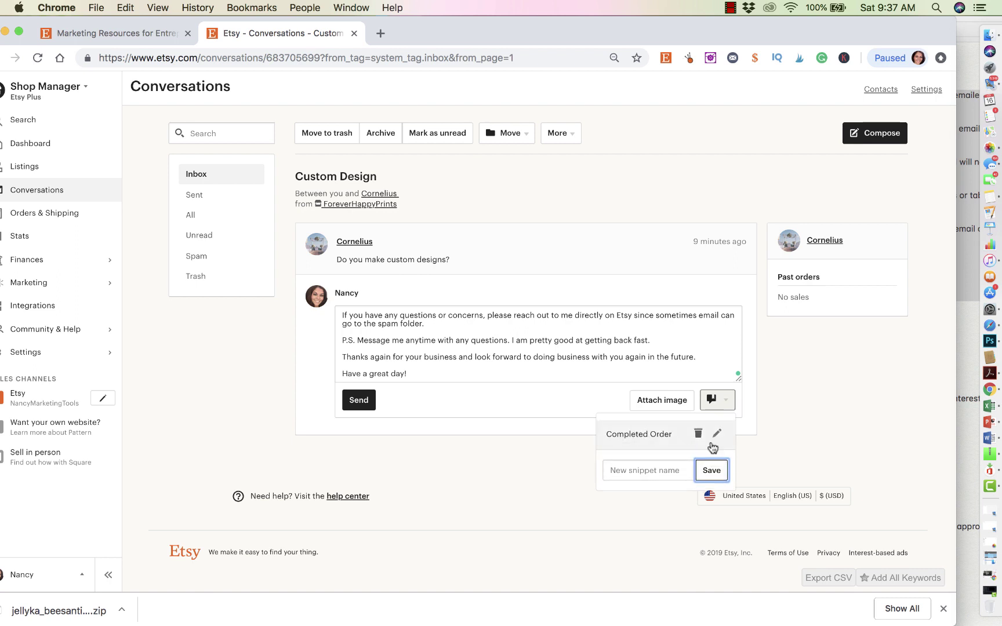
Step: Clear the reply and insert the saved Completed Order snippet to check its text
click(421, 373)
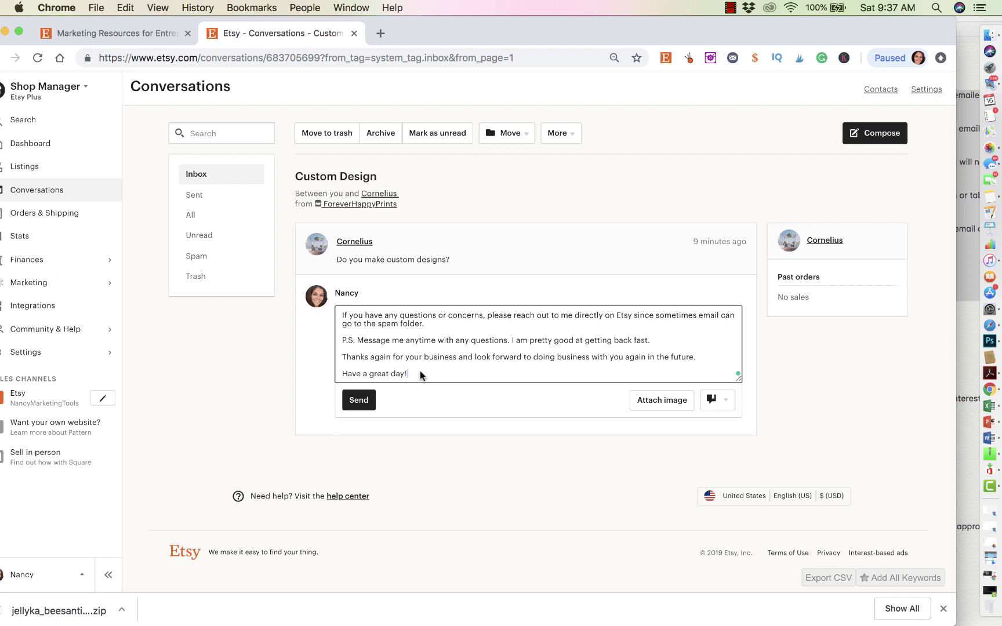
key(super+a)
key(BackSpace)
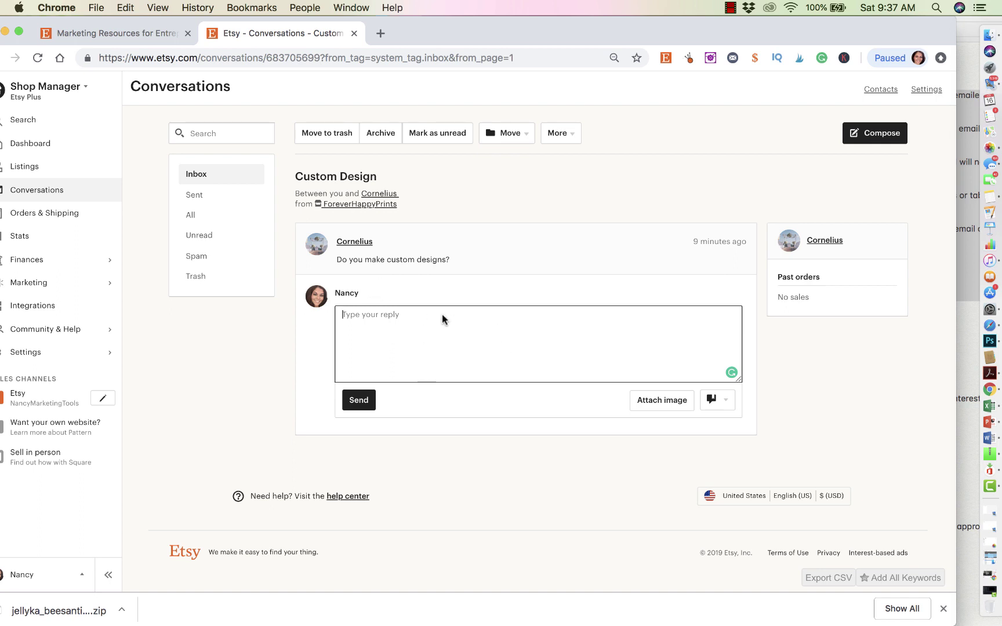
click(728, 401)
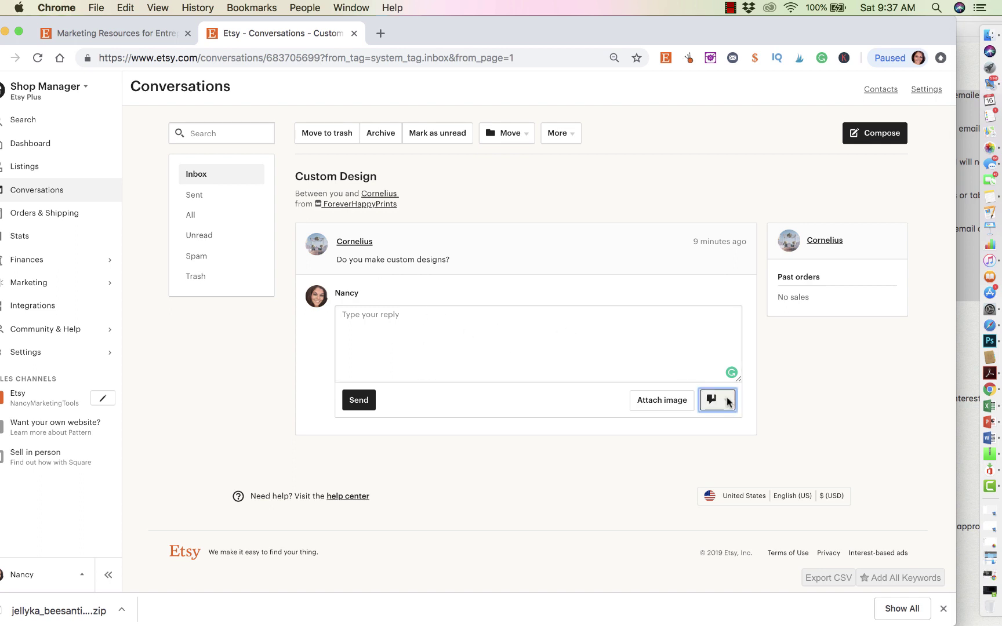
click(647, 433)
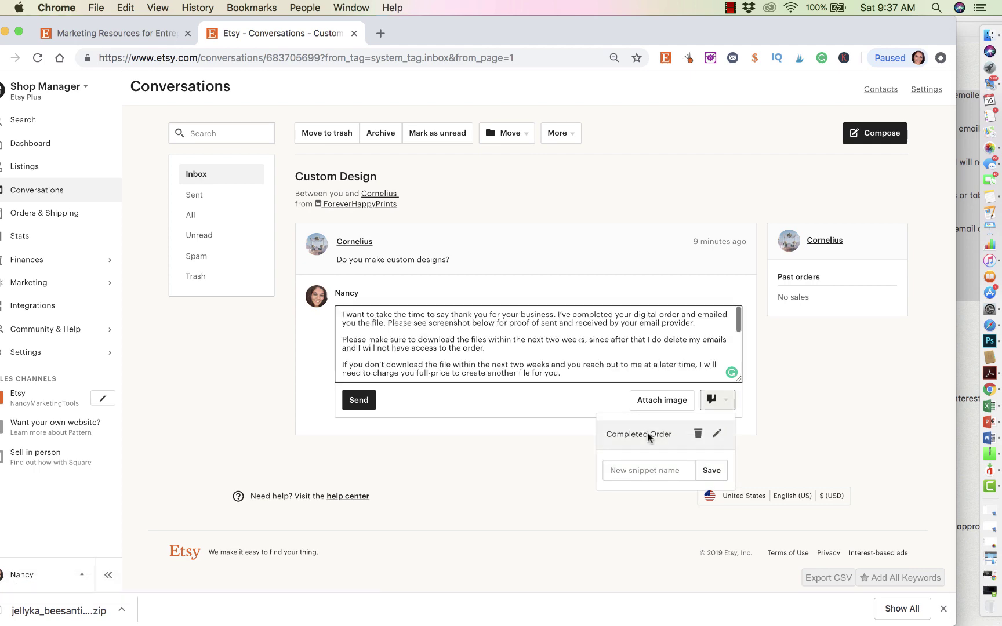
scroll(585, 355, down, 3)
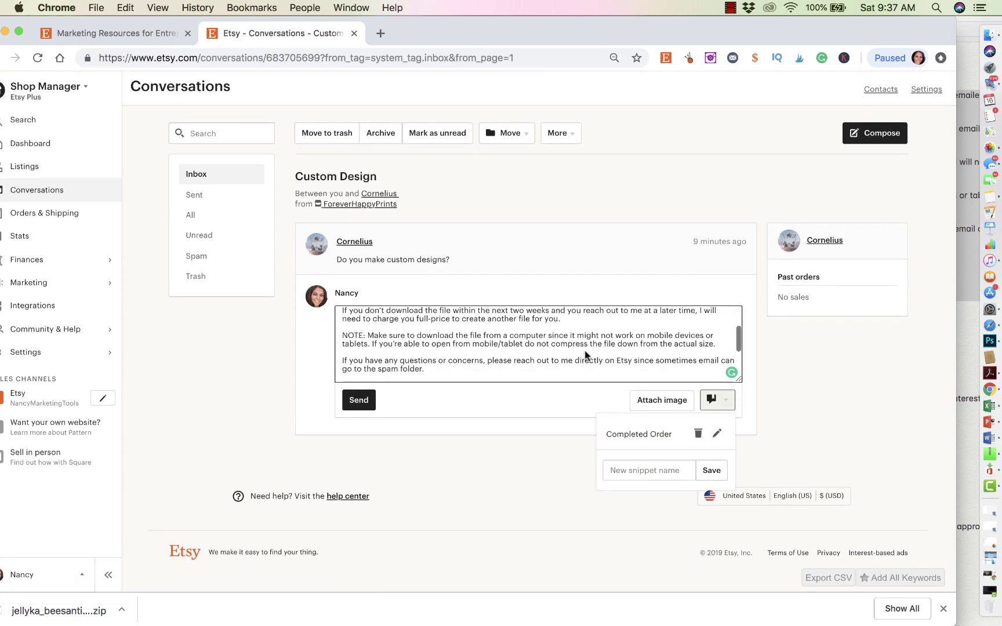
scroll(586, 355, down, 3)
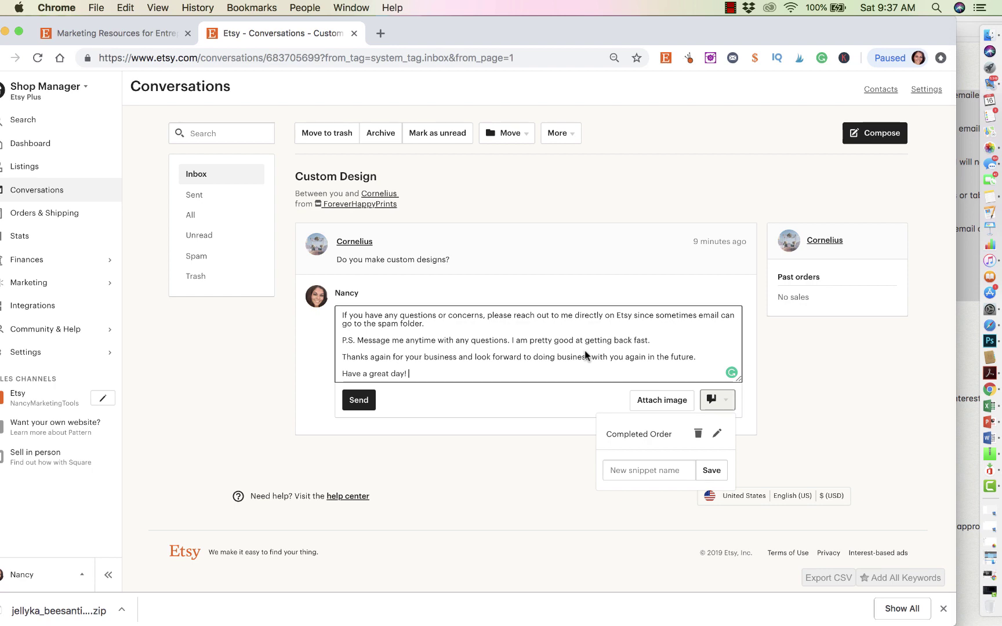
Step: Switch to Notes and copy the message body under the Custom Order heading
click(970, 331)
scroll(883, 373, down, 3)
scroll(785, 384, up, 2)
click(726, 371)
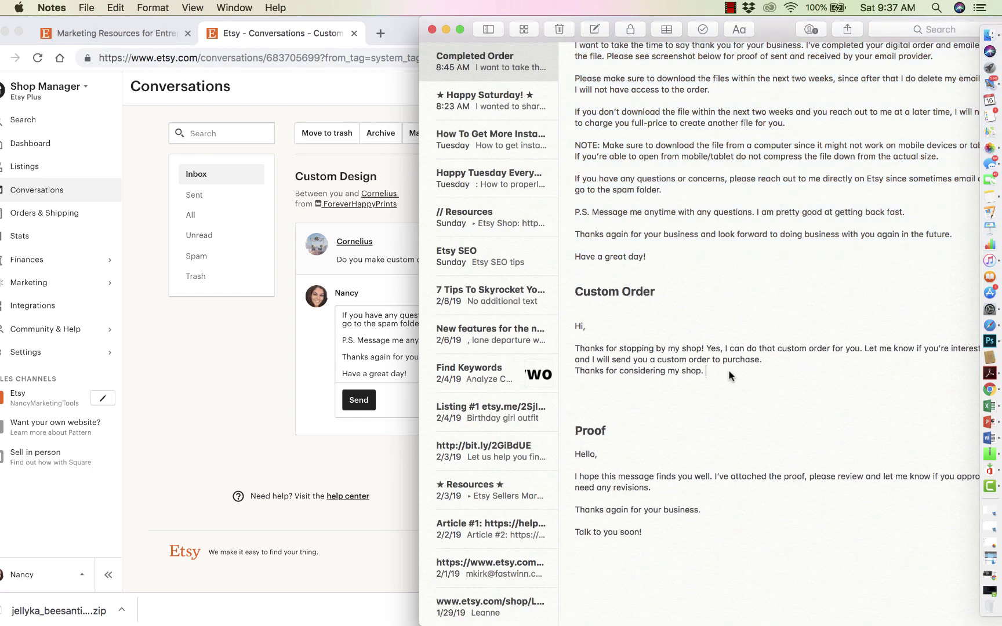
drag(717, 373, 554, 319)
key(super+c)
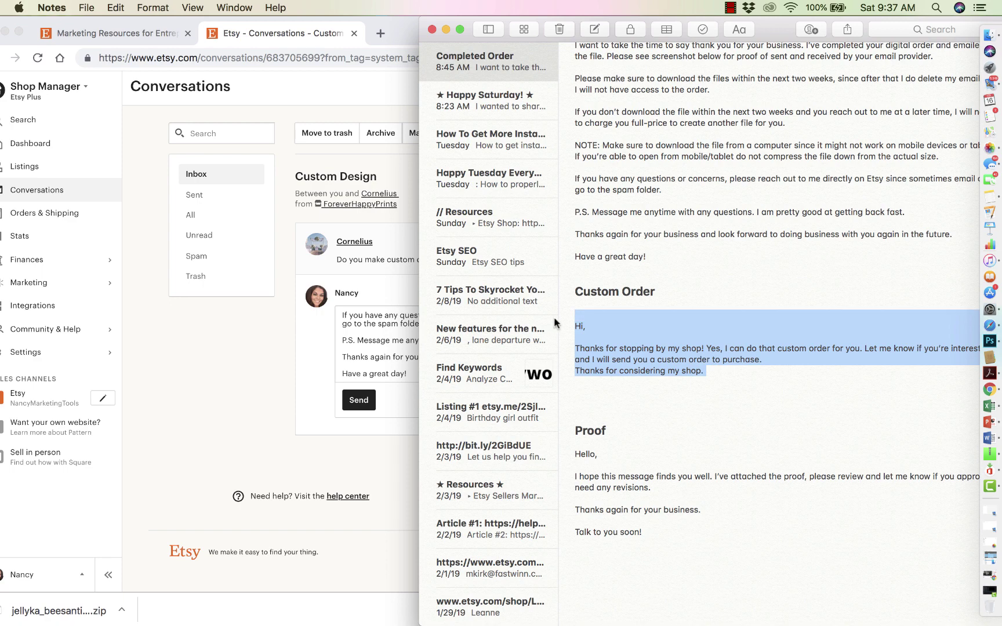
drag(777, 29, 727, 19)
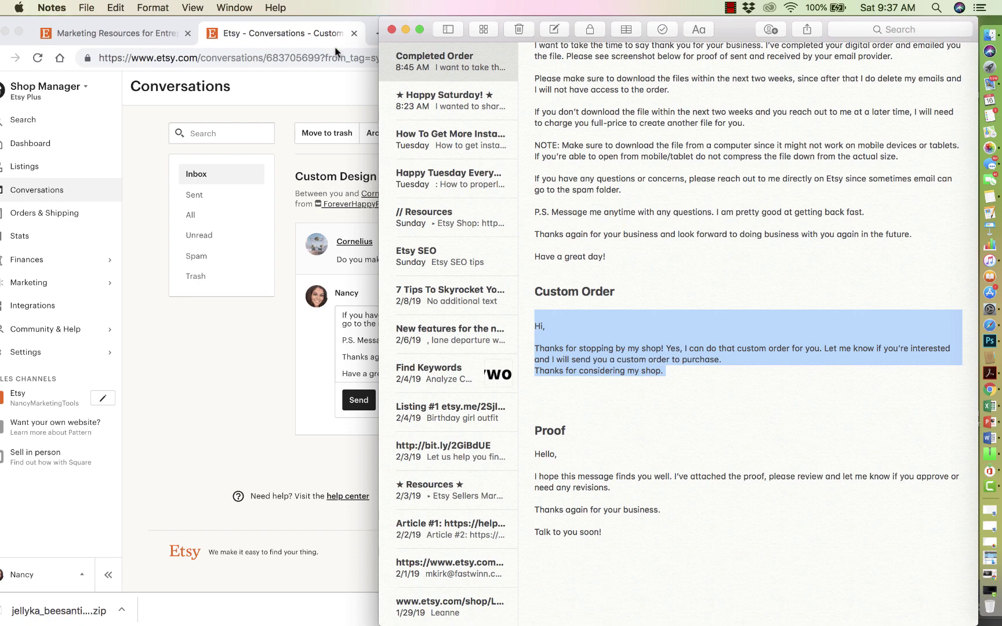
Step: Return to the Etsy conversation in Chrome and replace the reply text with the copied custom-order message
click(217, 418)
click(428, 376)
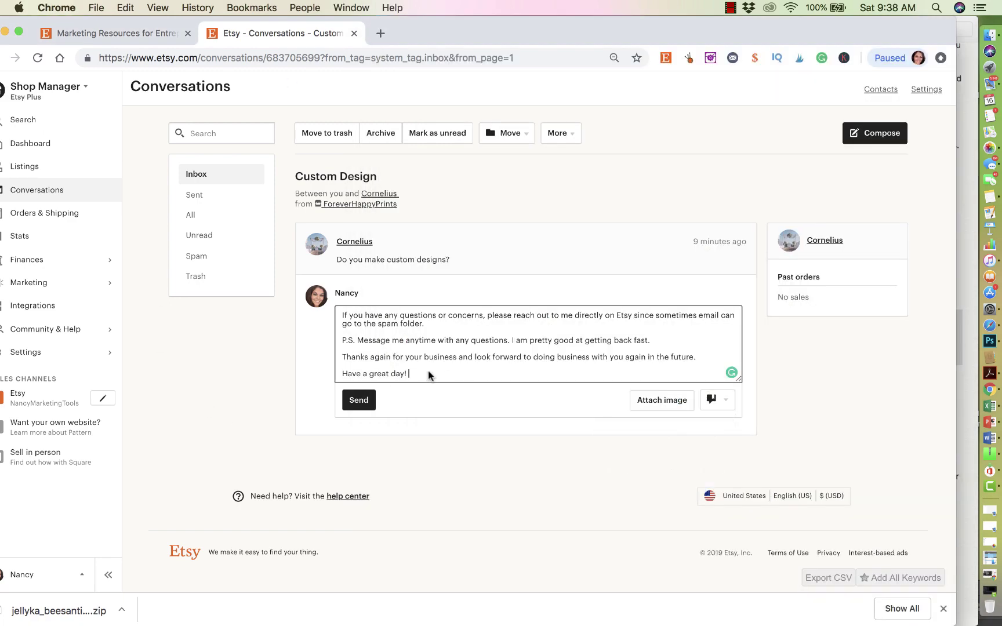
key(super+a)
key(BackSpace)
key(super+v)
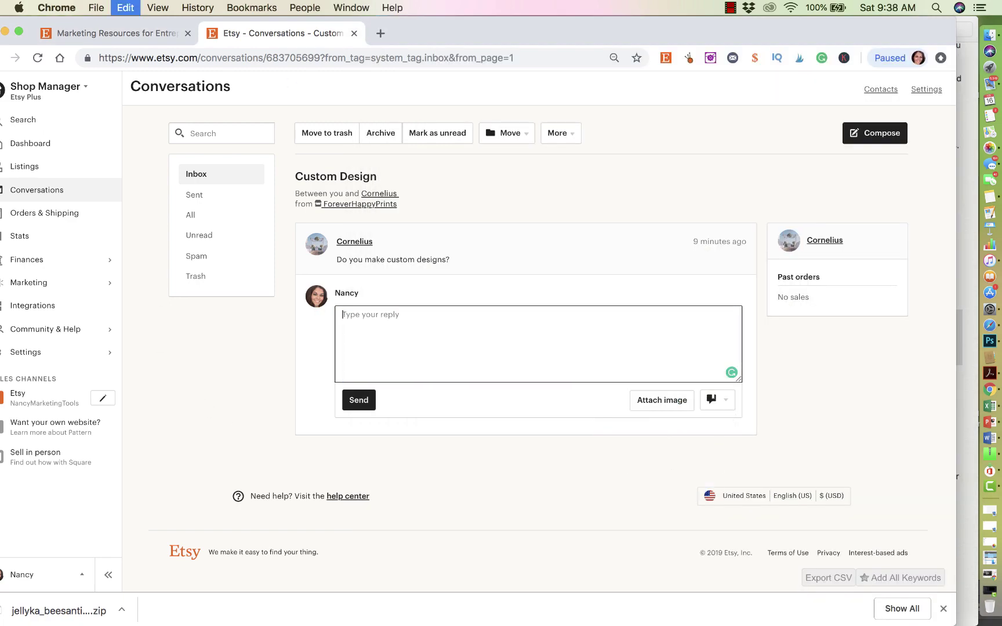
Step: Save the reply text as a new snippet named "Custom Order"
click(715, 408)
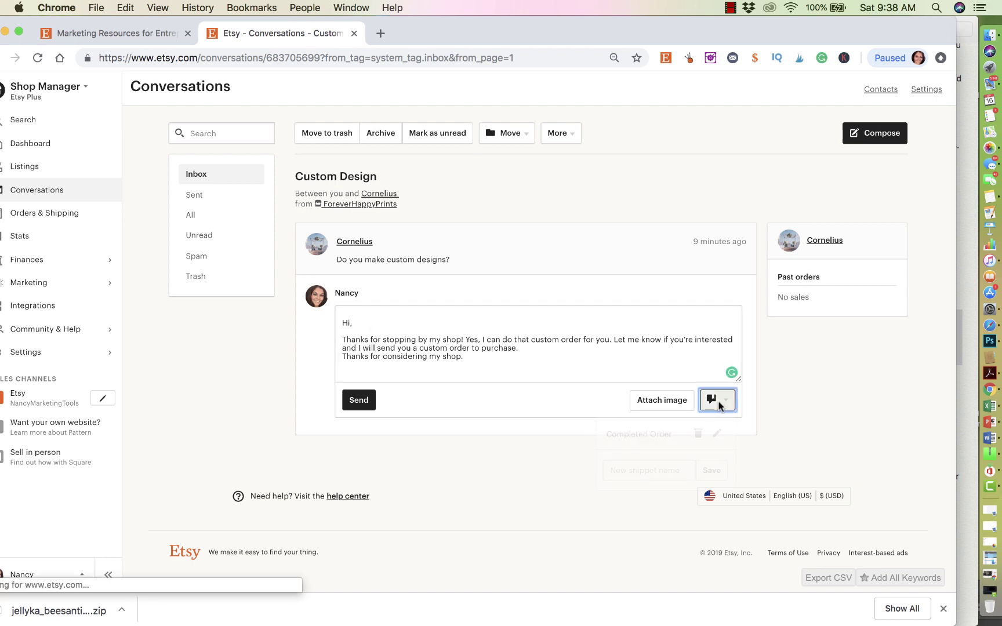
click(653, 469)
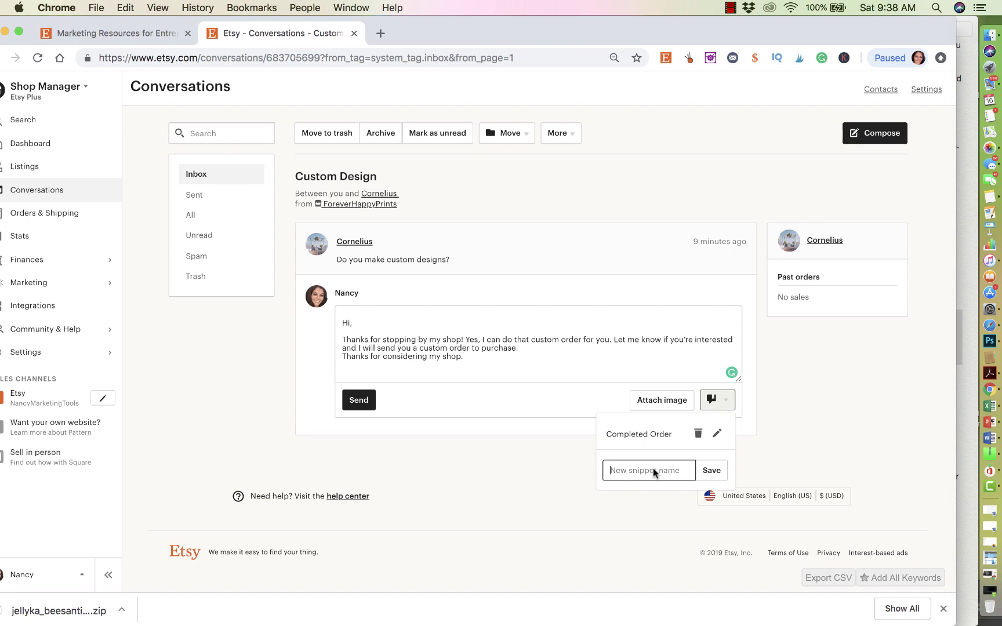
text(Co)
key(BackSpace)
key(BackSpace)
text(Custom Order)
click(712, 471)
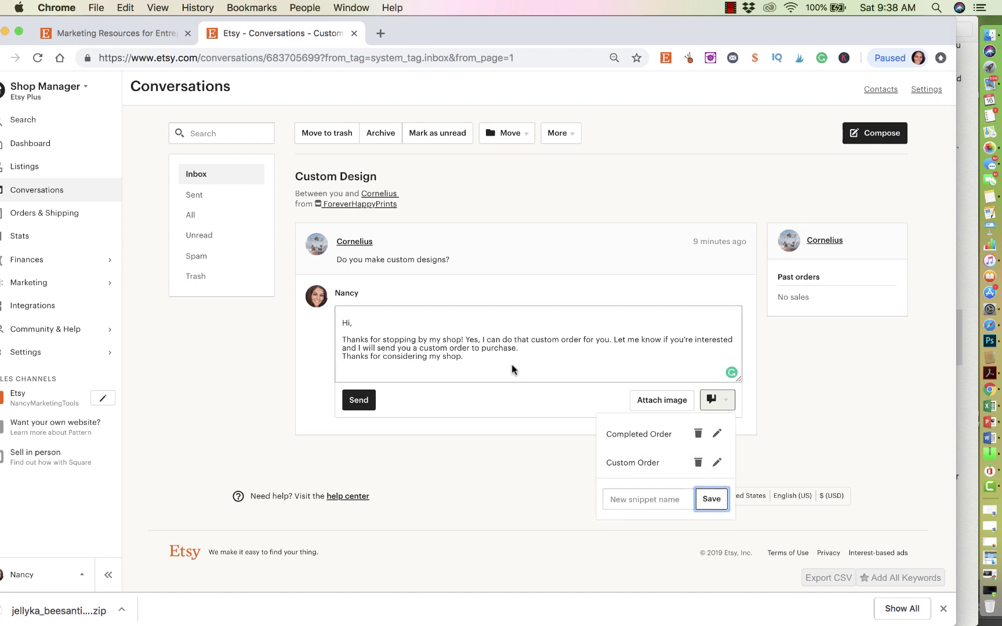
Step: Empty the reply and insert the saved Custom Order snippet to test it
click(473, 357)
key(super+a)
key(BackSpace)
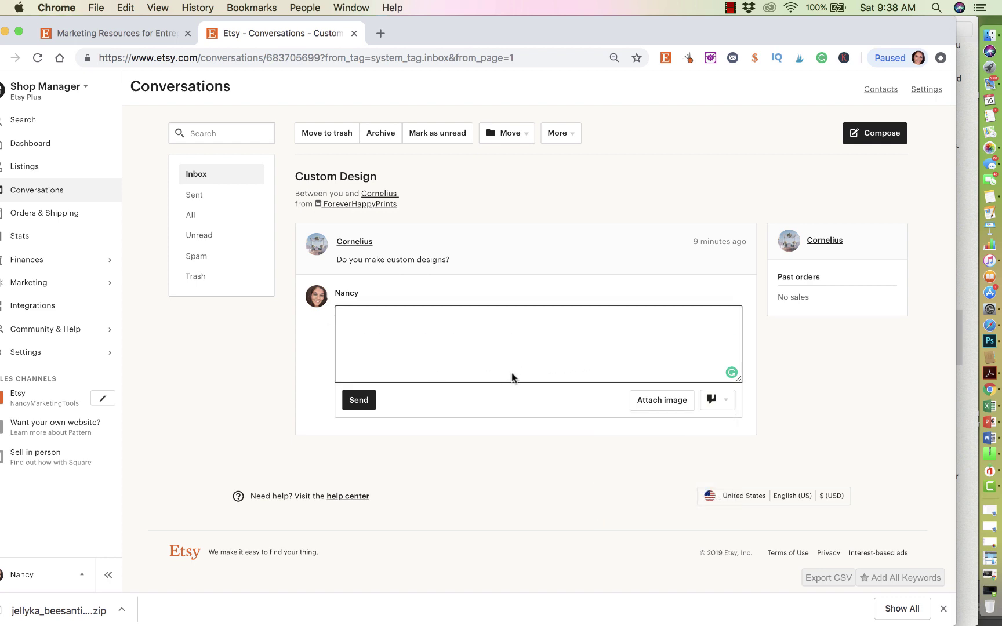
click(713, 398)
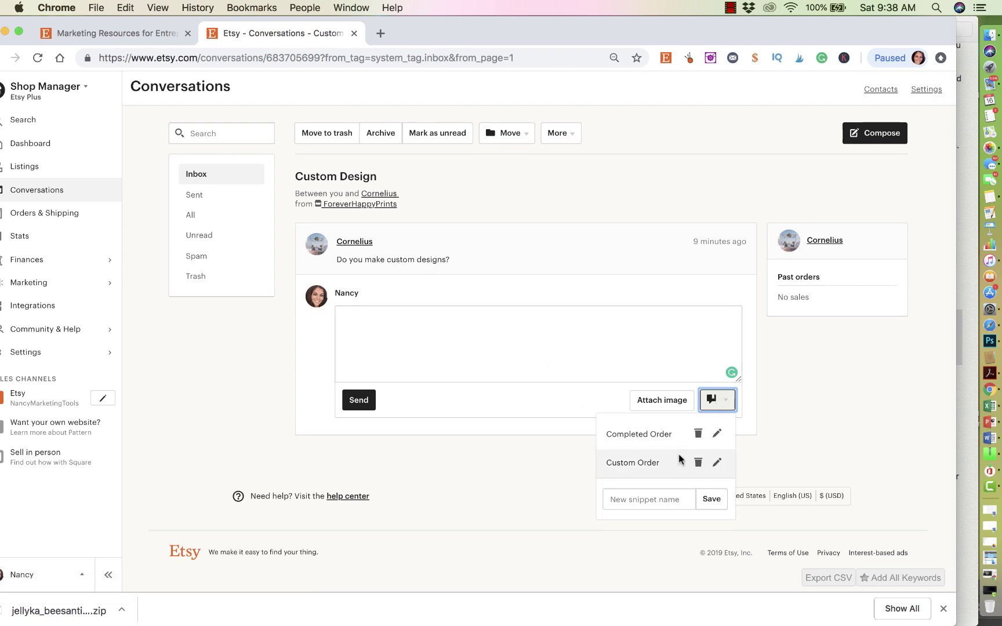
click(649, 460)
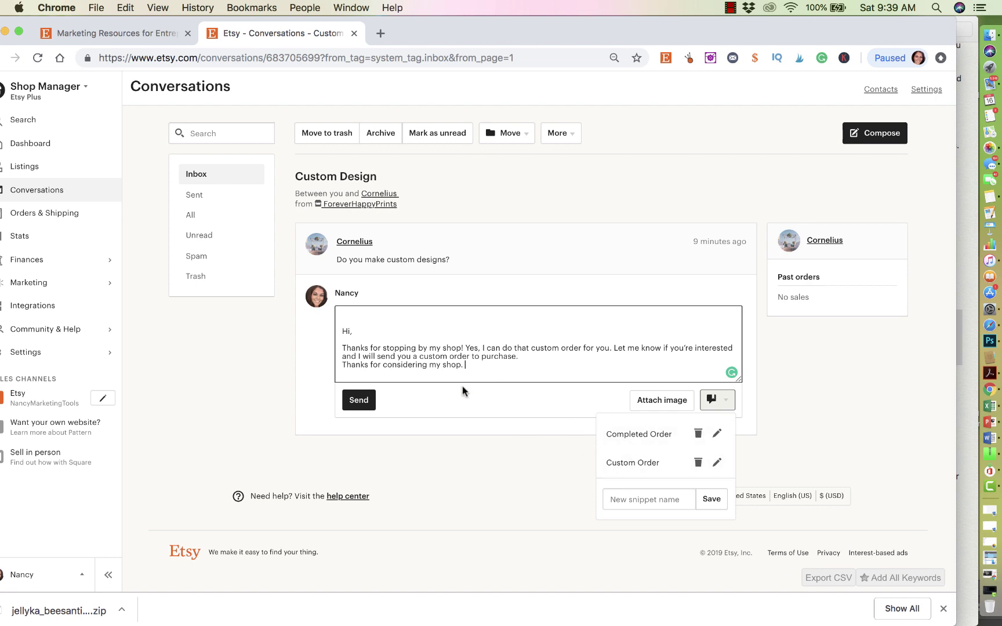
Step: Delete the inserted custom-order text from the reply and open the list of saved snippets
drag(484, 370, 336, 320)
key(BackSpace)
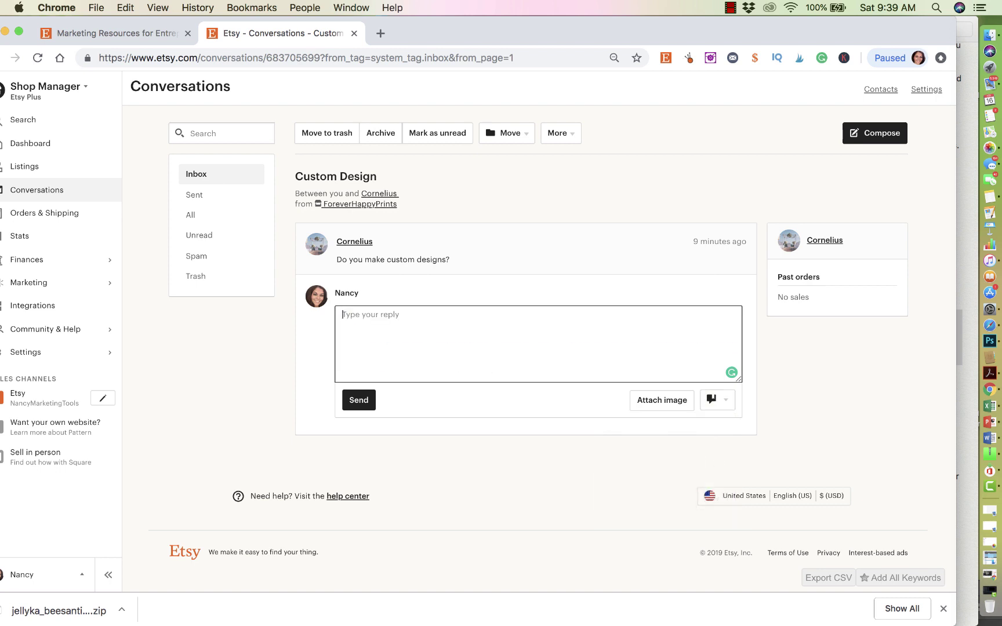
click(719, 401)
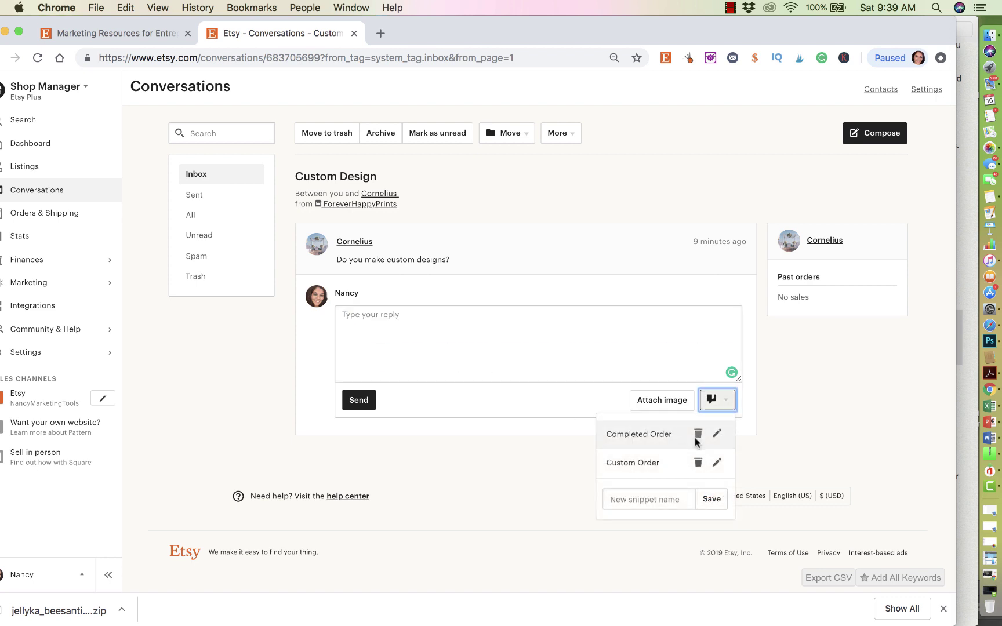
Step: Overwrite the saved Completed Order snippet with the current empty reply and accept the confirmation
click(717, 435)
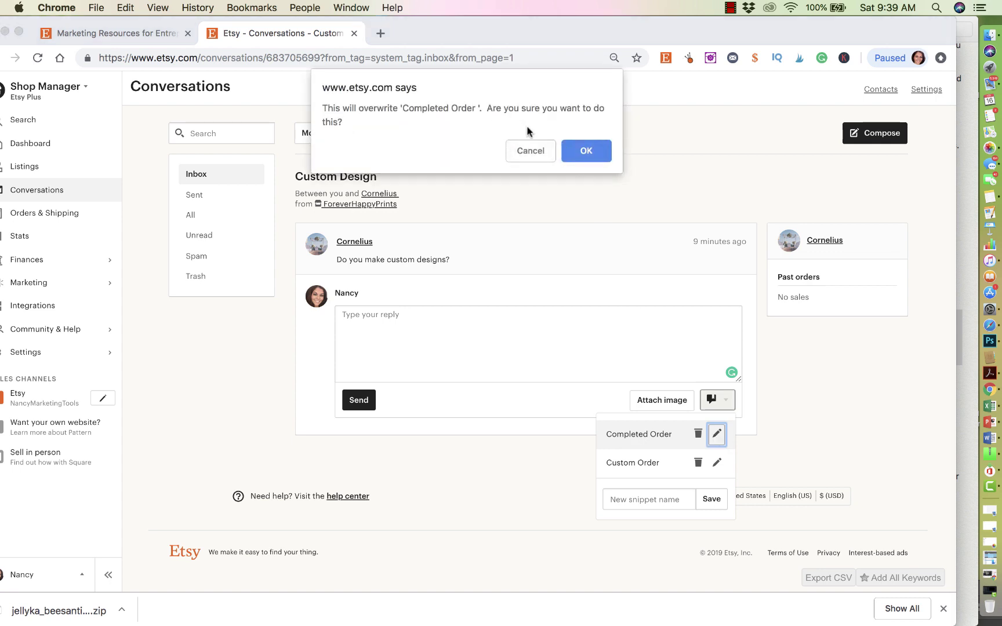
click(587, 151)
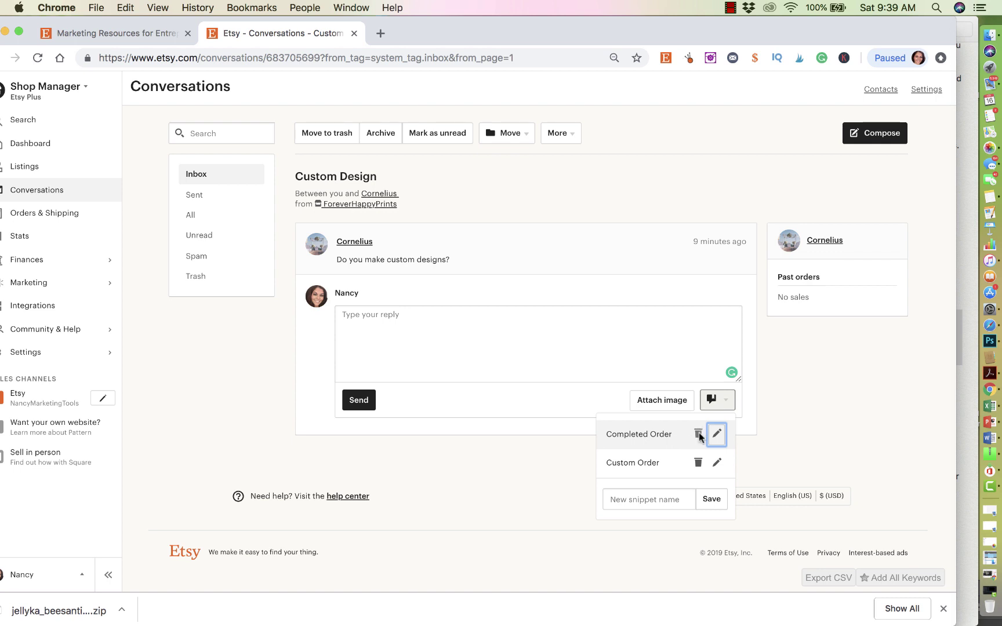
click(698, 436)
click(699, 436)
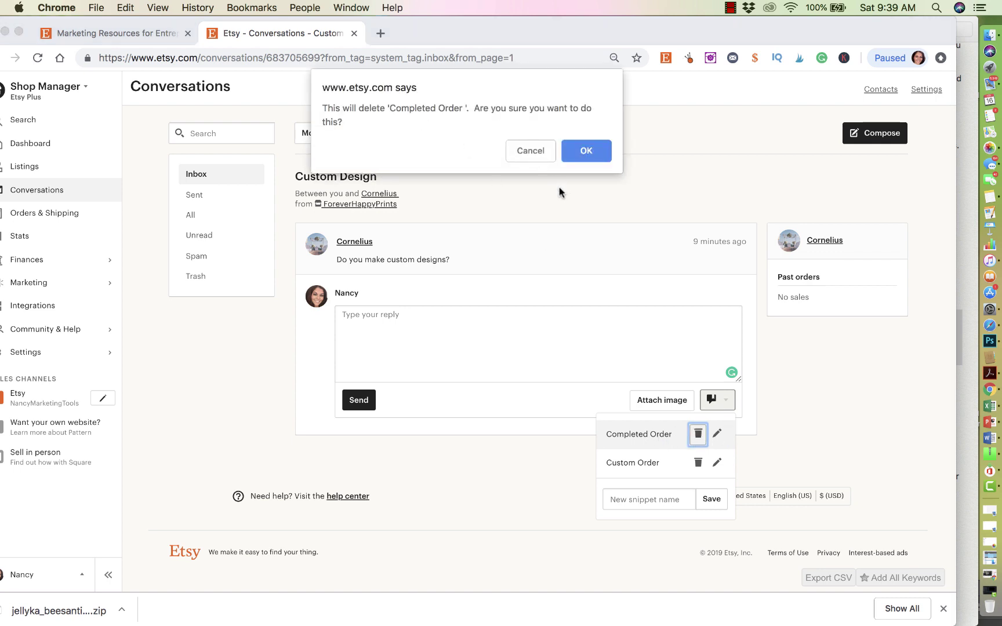
click(531, 152)
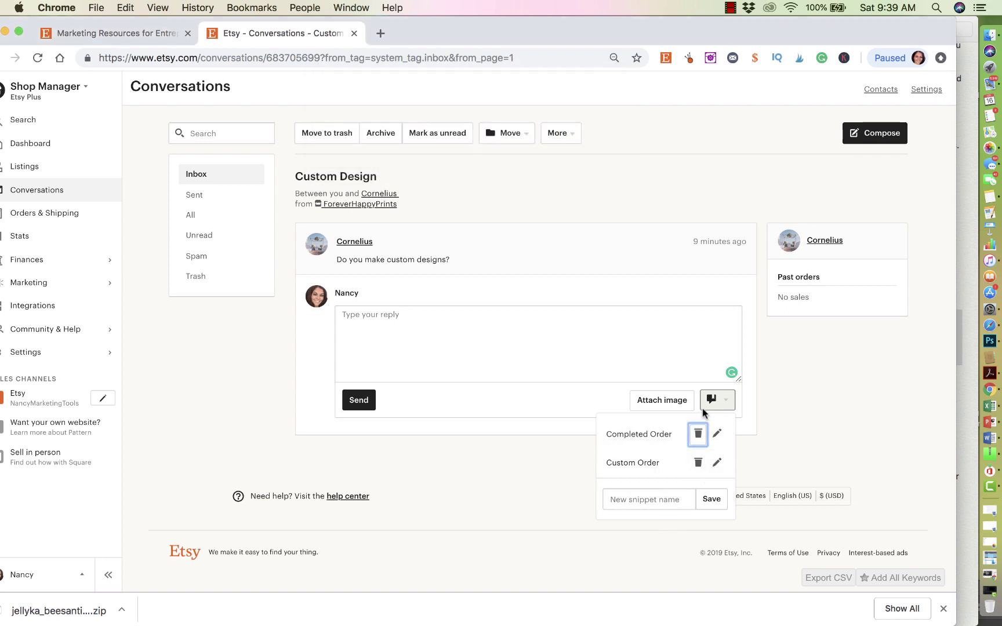
Step: Delete the Completed Order snippet from the saved snippets and confirm the deletion
click(696, 435)
click(586, 153)
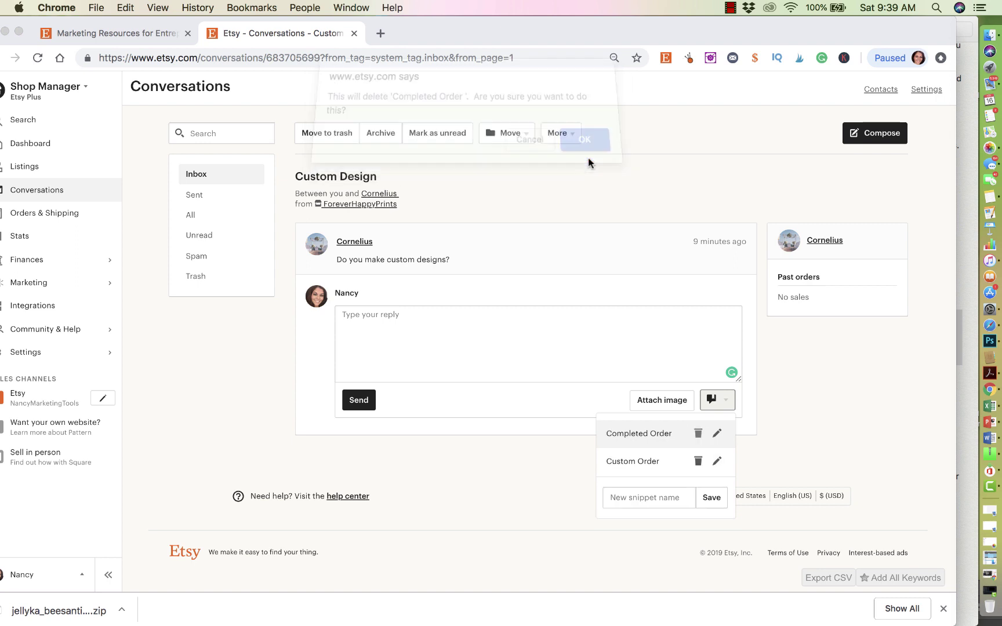
click(673, 471)
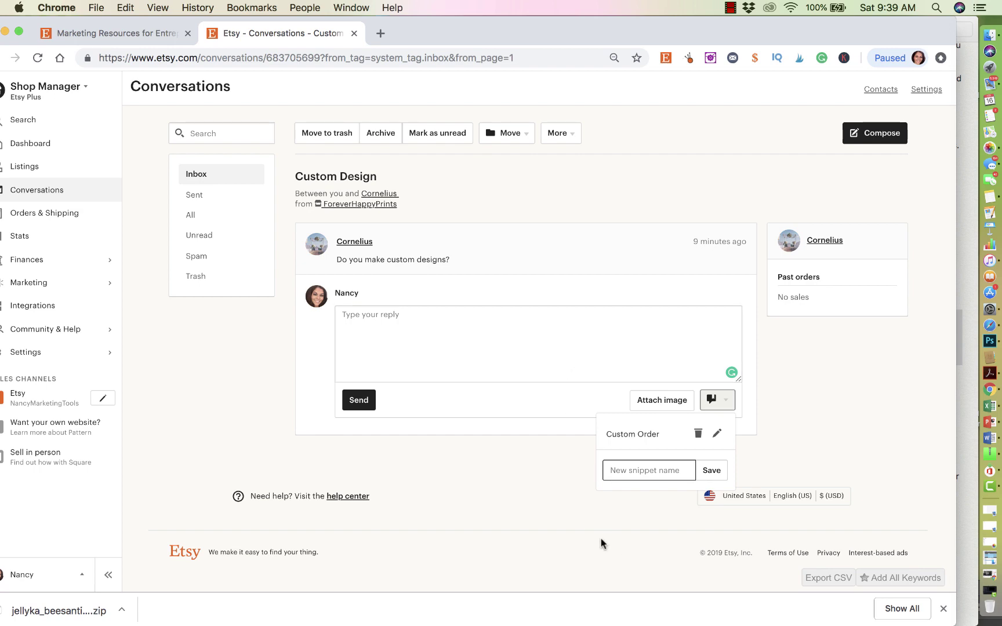
Step: Open the shop's public Etsy storefront and look over its banner, shop details and featured listings
click(47, 400)
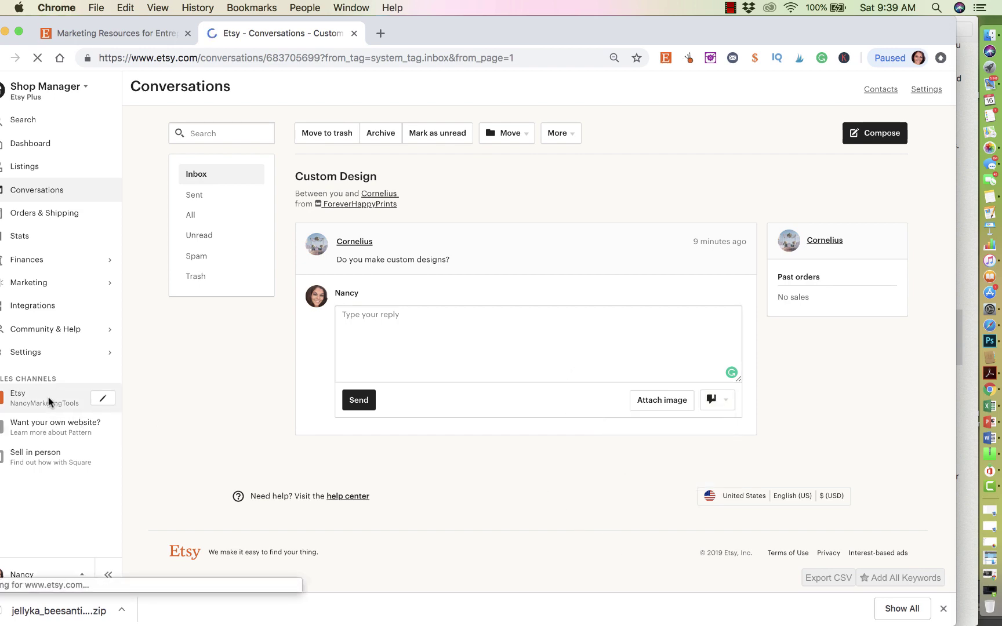
scroll(186, 535, down, 3)
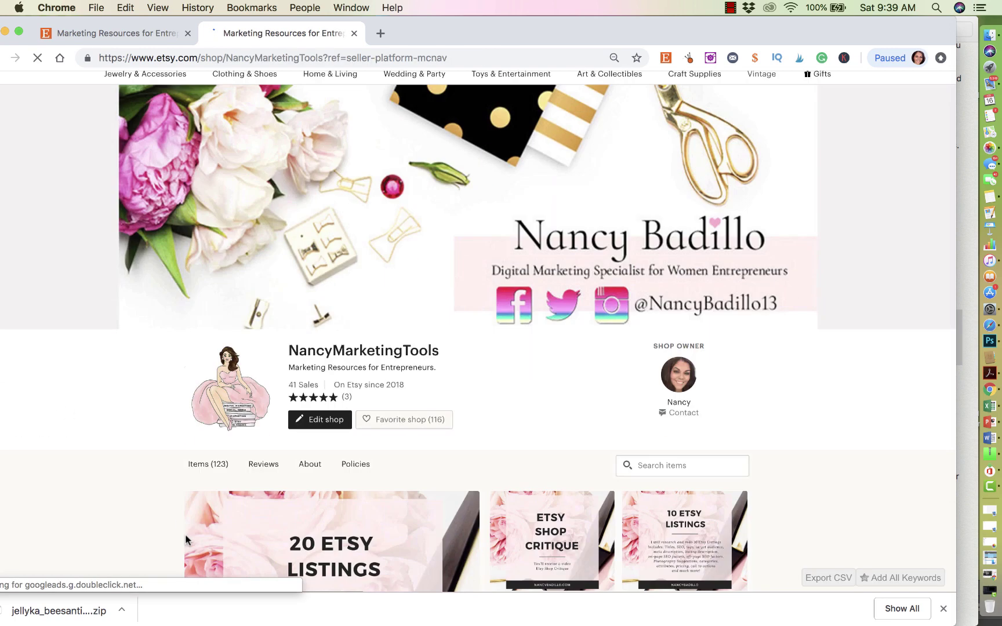
scroll(186, 535, up, 3)
scroll(185, 534, down, 1)
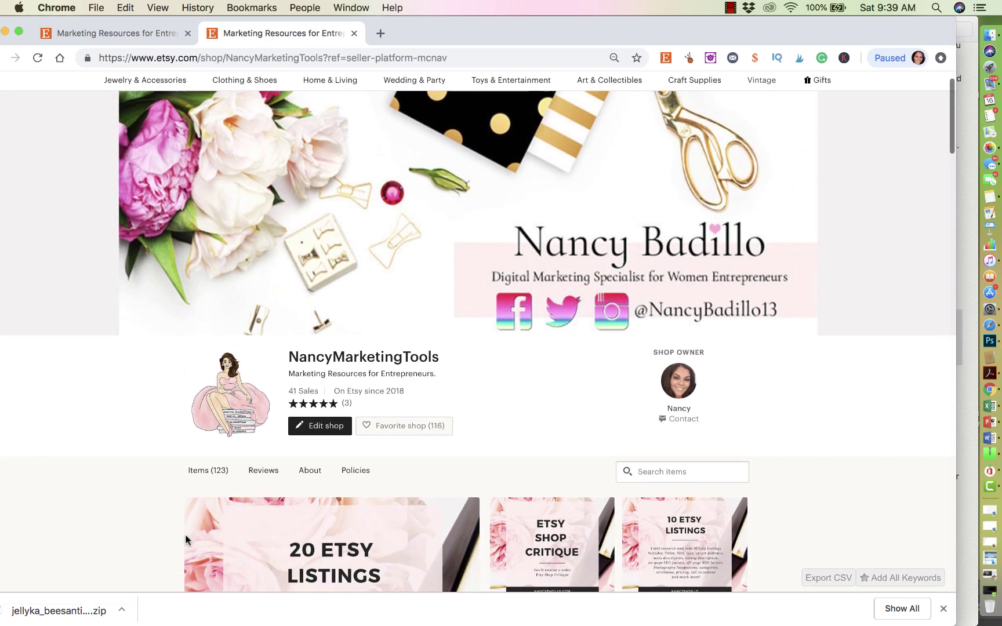